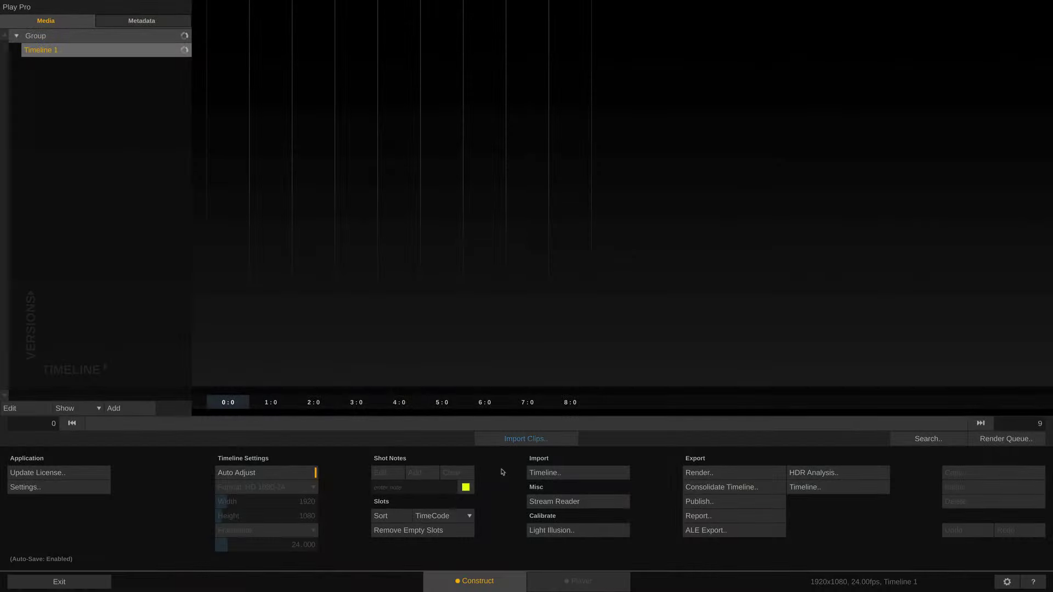
Load the three clips from the ProRes RAW Material folder and accept the 25 fps timeline.
left_click(525, 440)
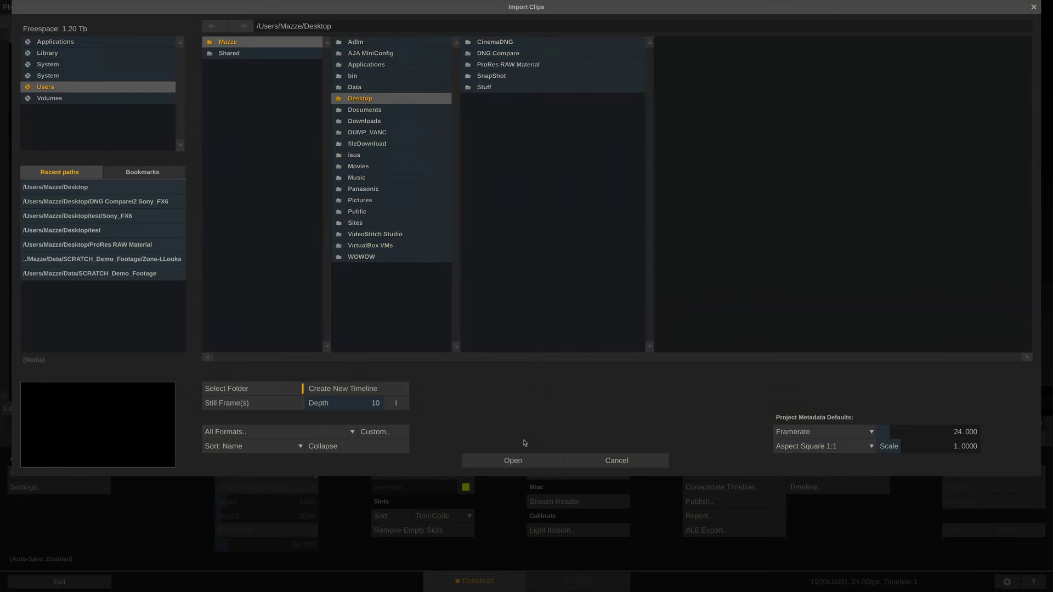
left_click(548, 68)
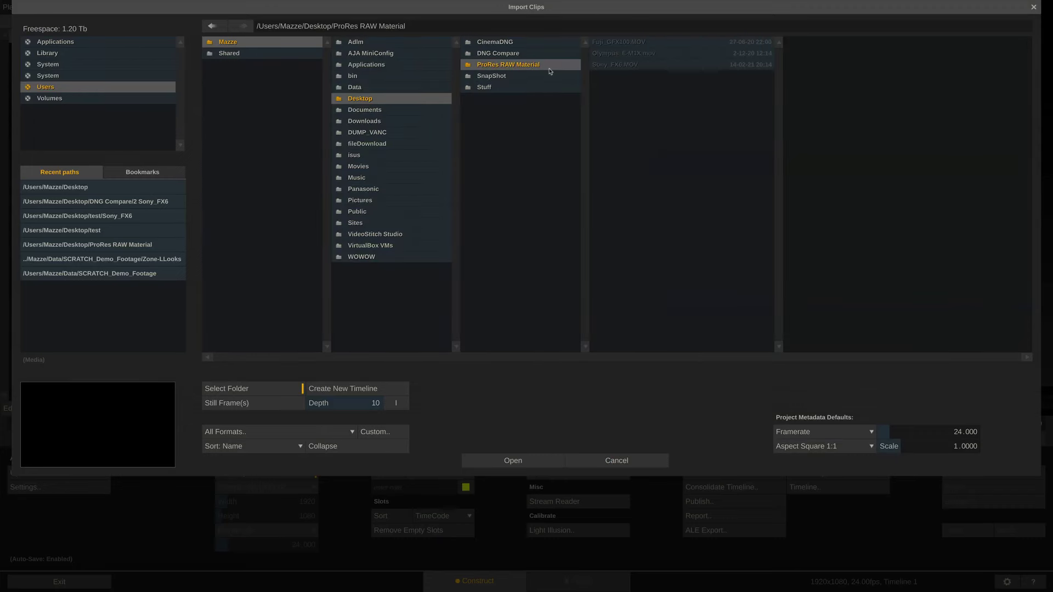
left_click(497, 462)
left_click(612, 458)
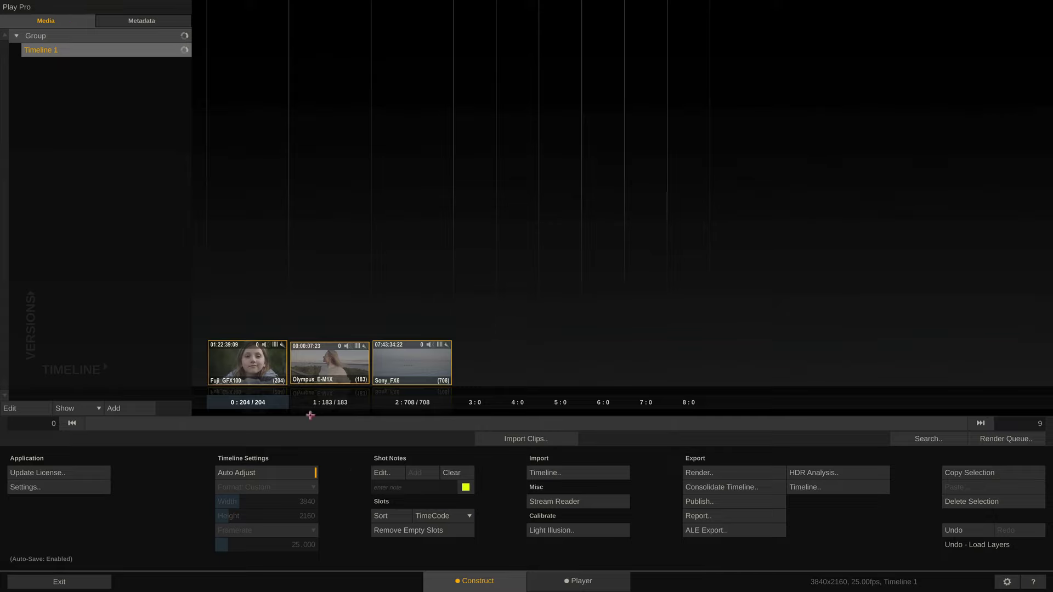
Review the Fuji_GFX100 clip's metadata in the side panel, then glance at the render settings.
left_click(263, 367)
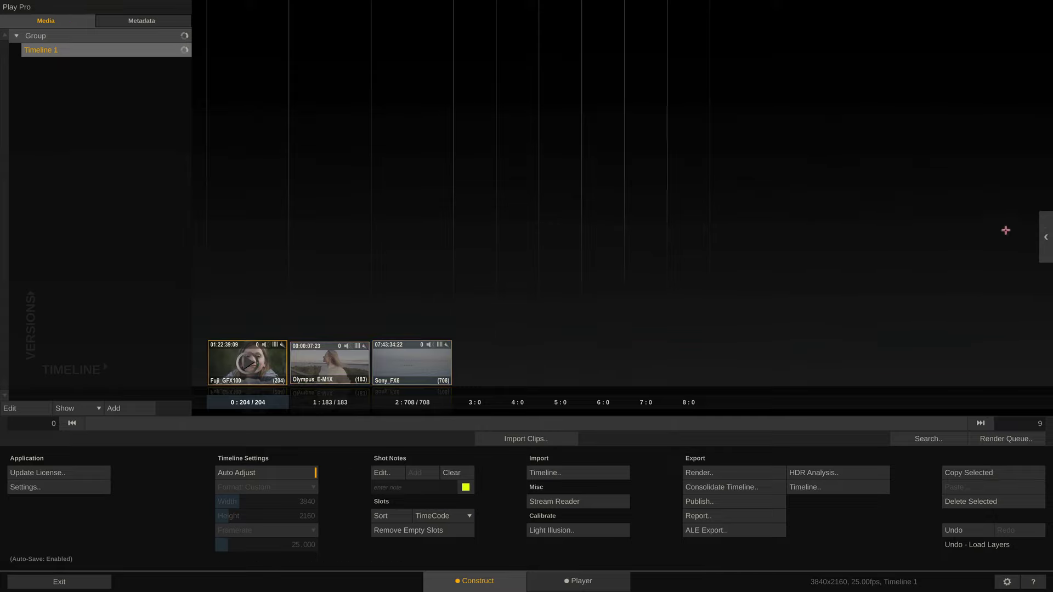
left_click(1045, 232)
scroll(997, 224, "down", 3)
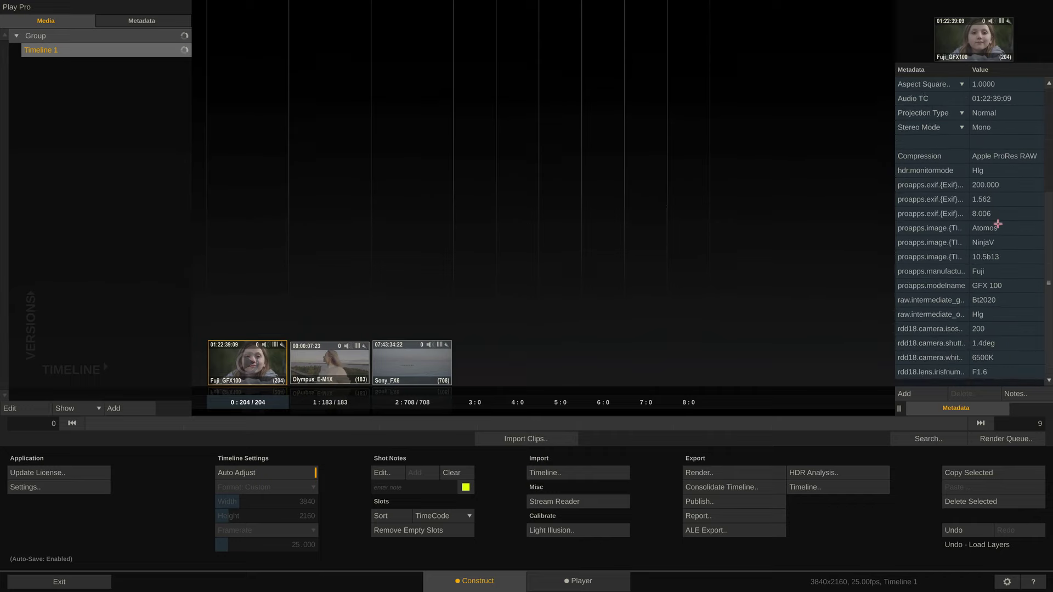
left_click_drag(898, 409, 772, 408)
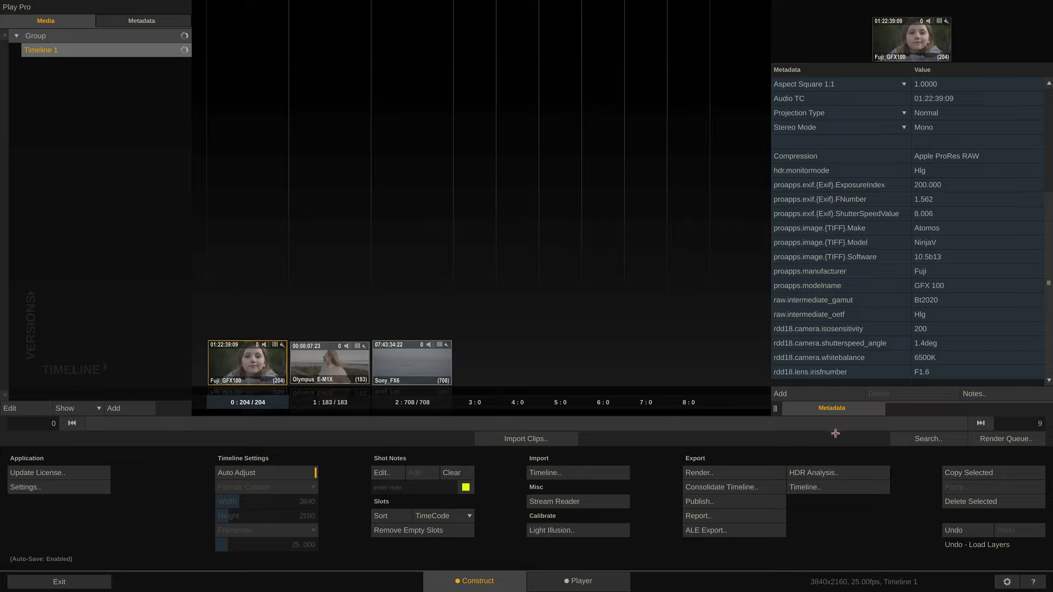
left_click_drag(775, 410, 917, 396)
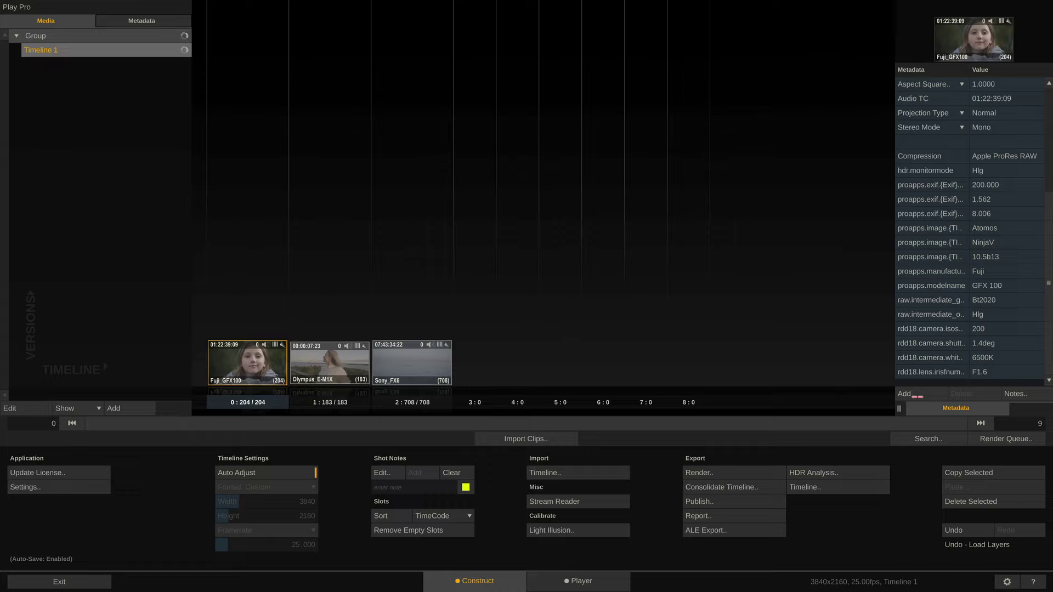
left_click(730, 473)
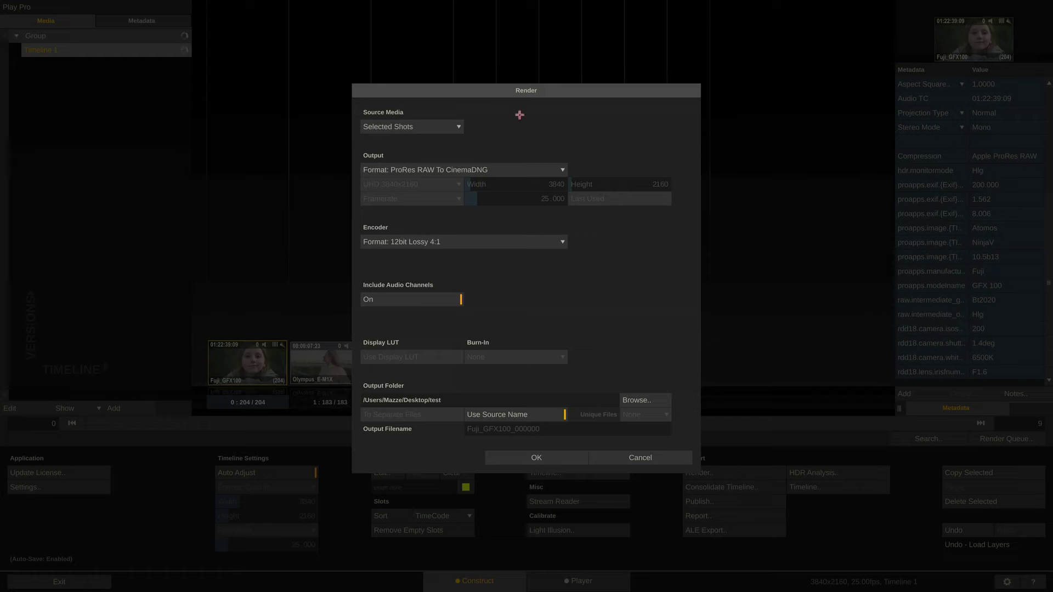
left_click(641, 458)
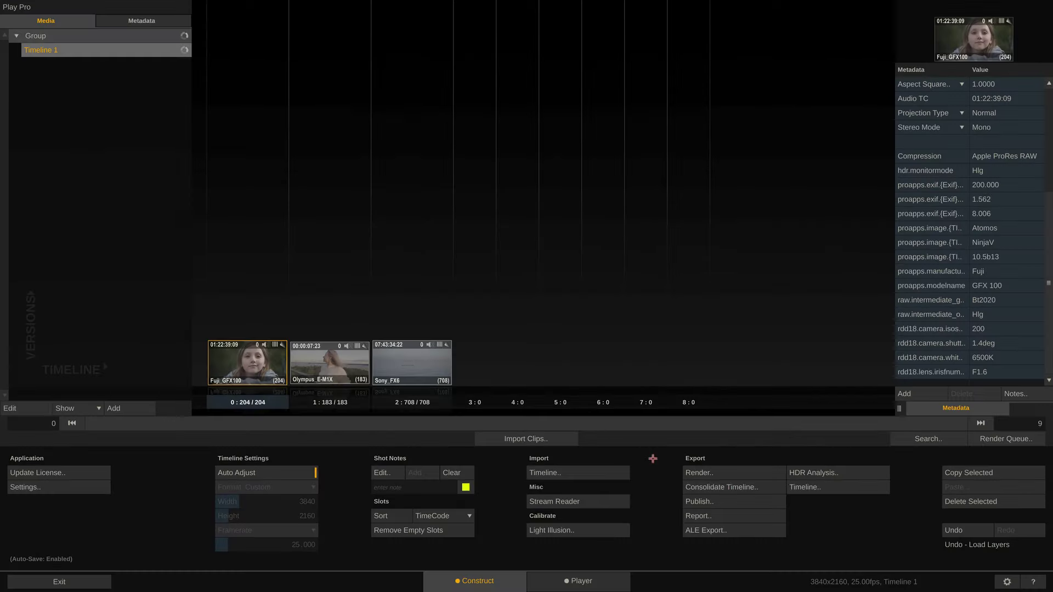
Show the clip full size with histogram and RGB waveform scopes at the top-left.
left_click(584, 584)
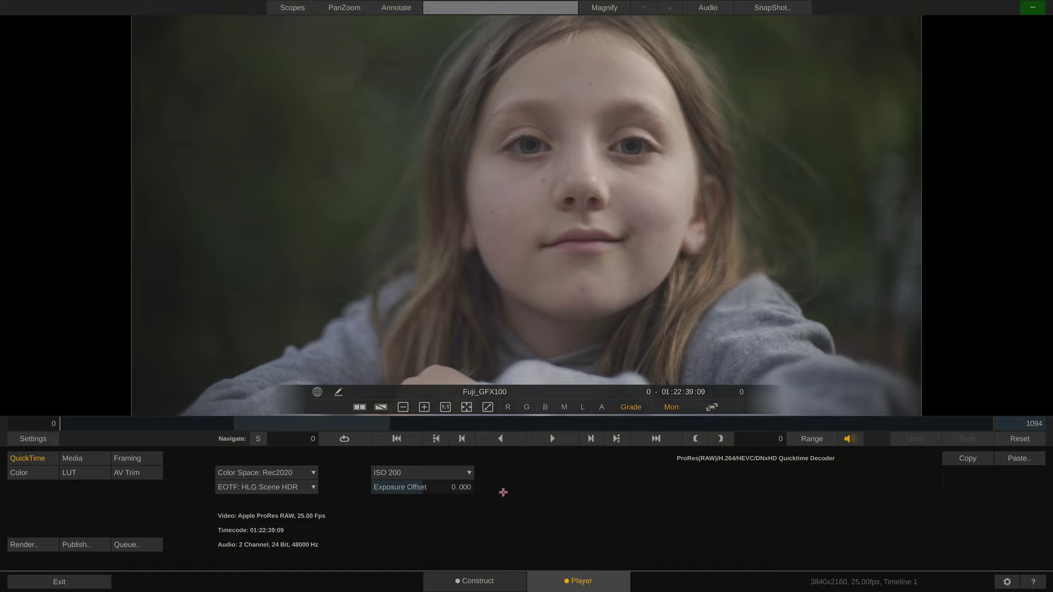
left_click(290, 8)
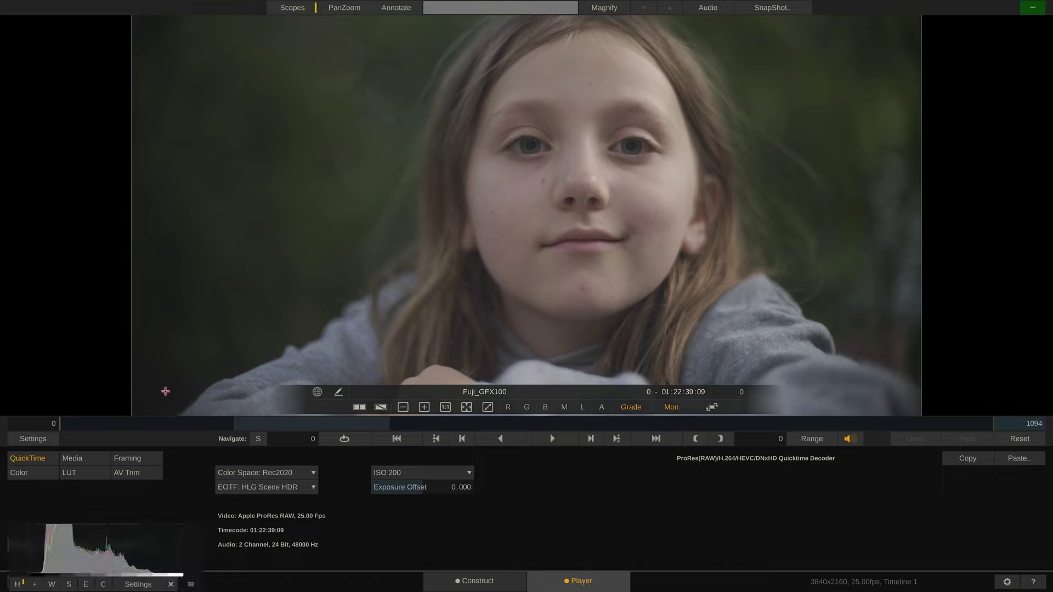
left_click_drag(104, 542, 134, 117)
left_click(144, 76)
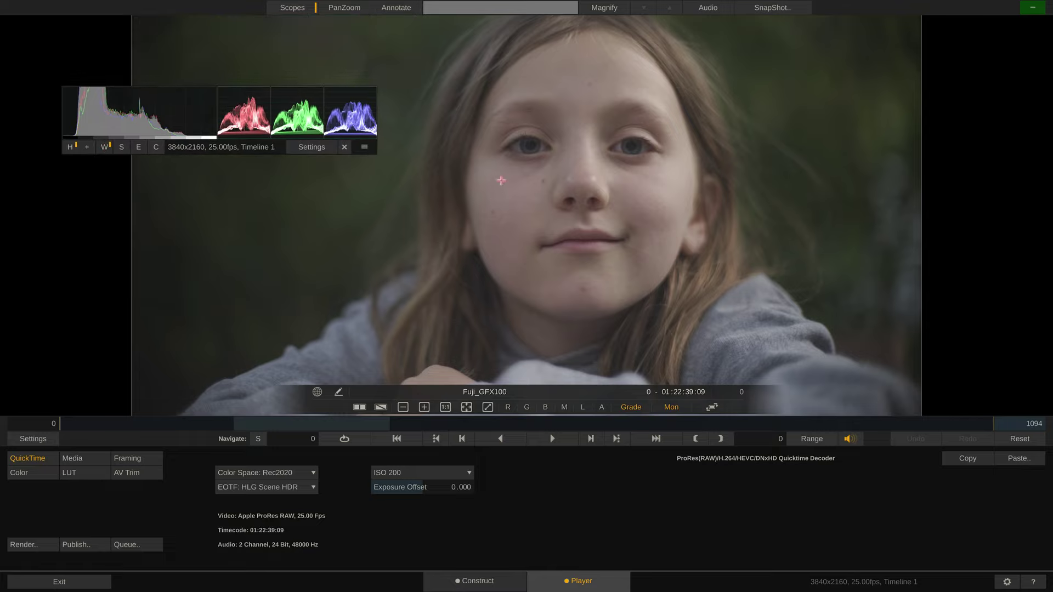
Scrub to frame 130, browse the colour space and EOTF options, and pan the picture.
scroll(501, 181, "down", 3)
left_click(175, 421)
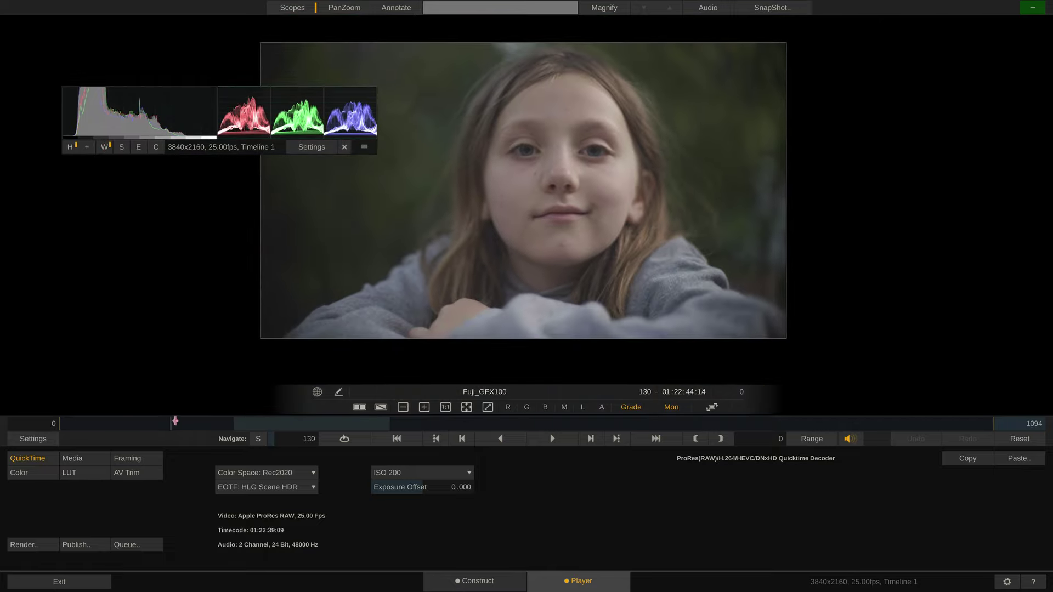
left_click_drag(175, 421, 215, 423)
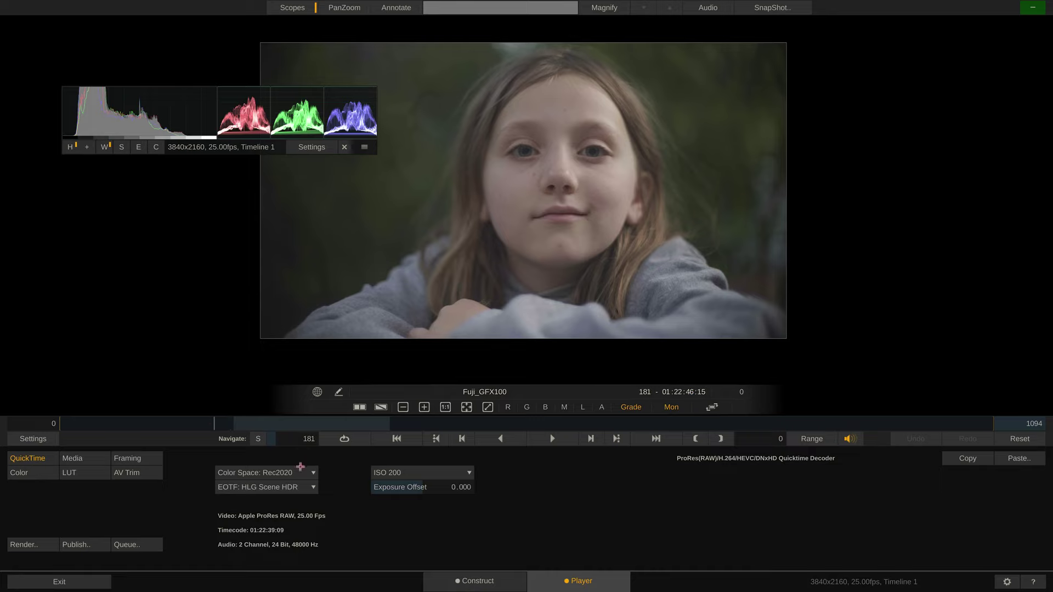
left_click(300, 466)
left_click(305, 488)
left_click_drag(492, 212, 660, 219)
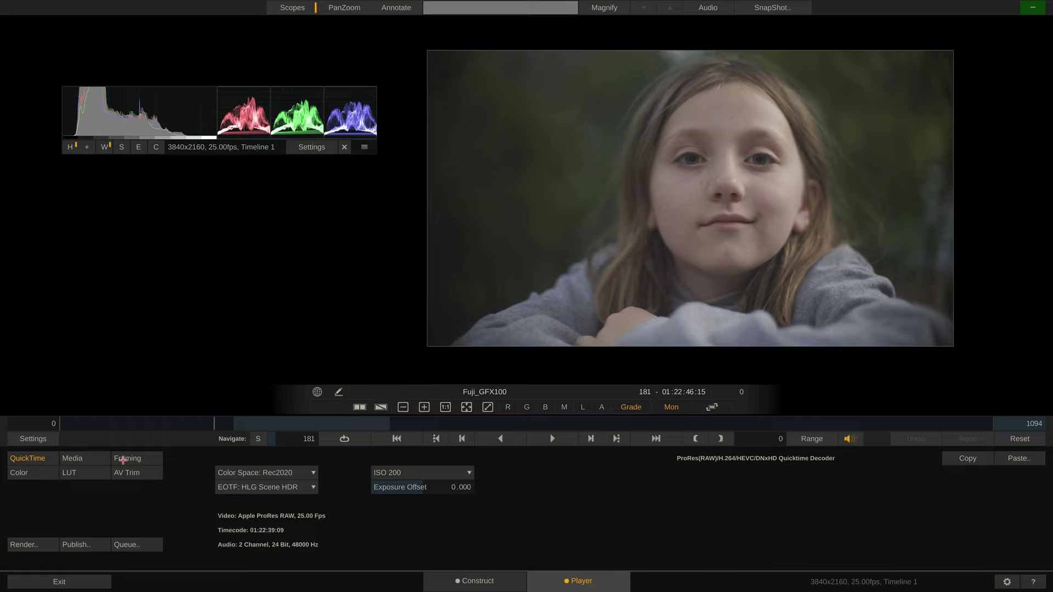
Set the Fuji_GFX100 clip's in point to frame 62.
left_click(135, 473)
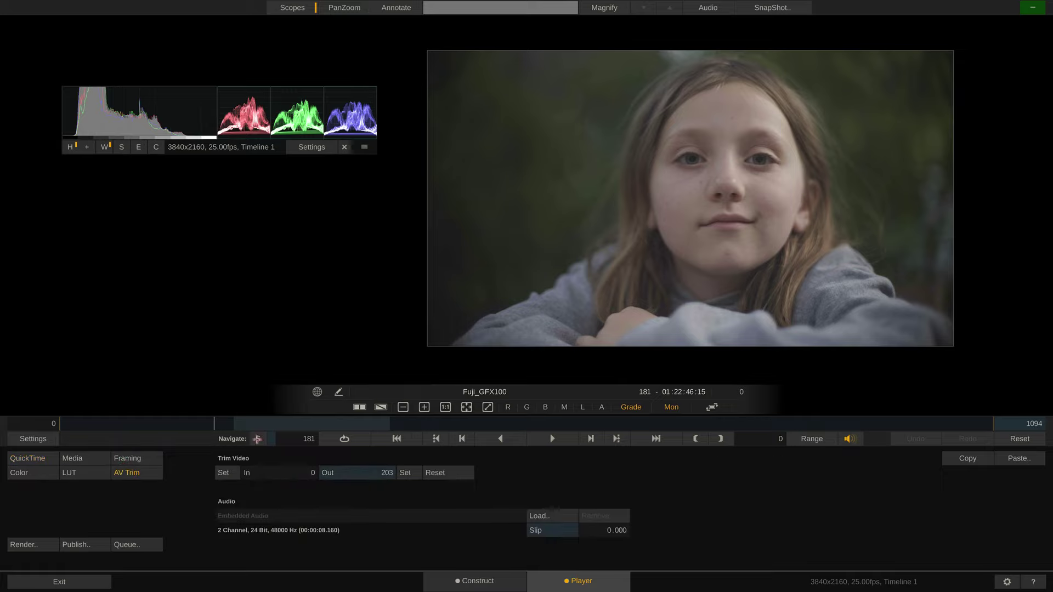
left_click_drag(212, 423, 171, 424)
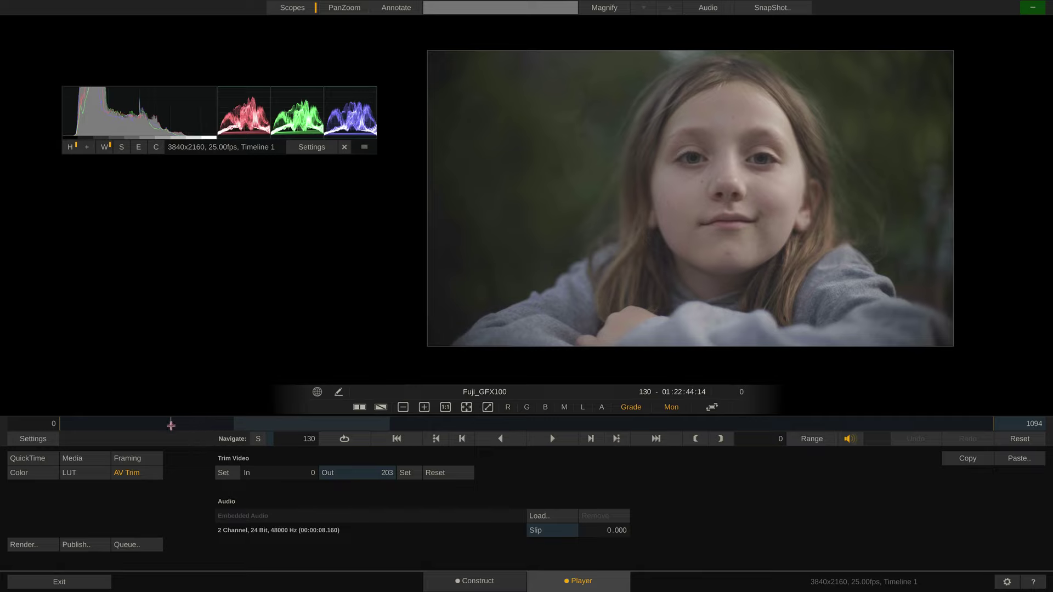
left_click_drag(300, 472, 298, 473)
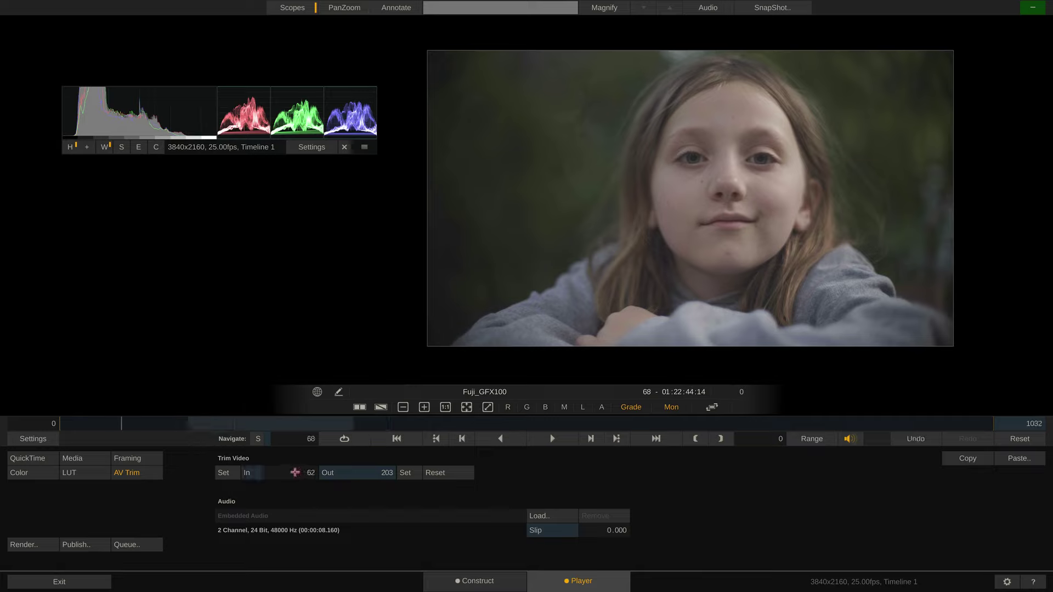
Trim the Olympus_E-M1X clip to frames 37–144 with in and out points.
left_click(221, 425)
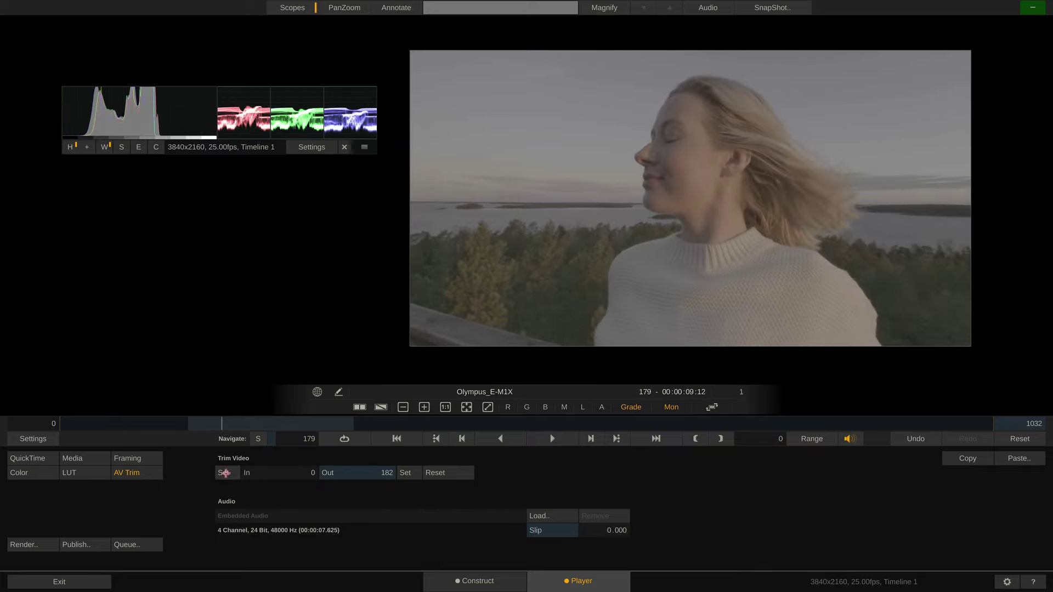
left_click(224, 473)
left_click_drag(221, 425, 293, 423)
left_click(405, 472)
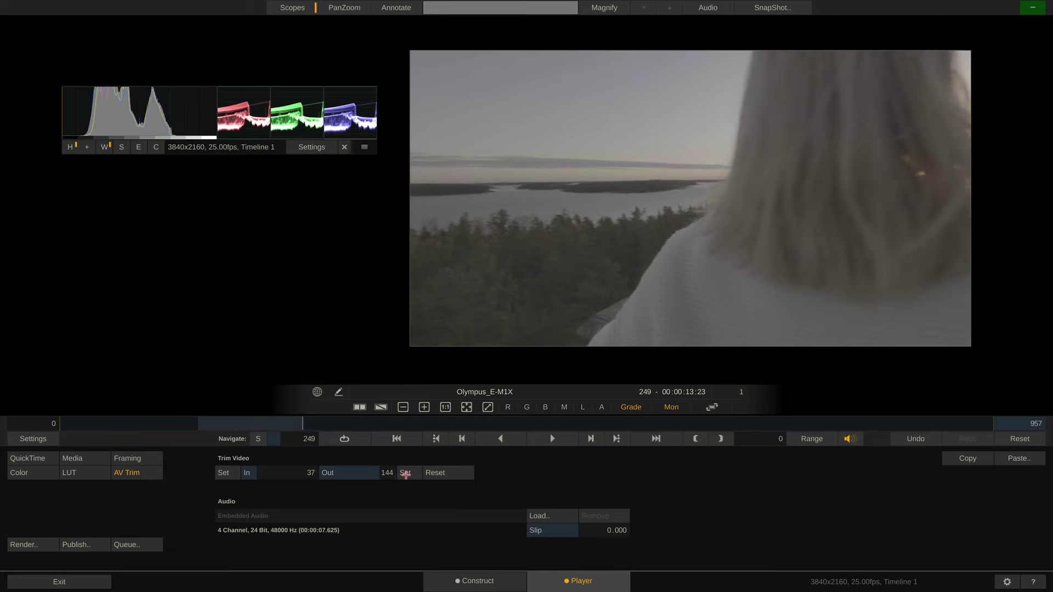
For the whole timeline, choose ProRes RAW To CinemaDNG output with 12bit Lossy 4:1 encoding.
left_click(469, 581)
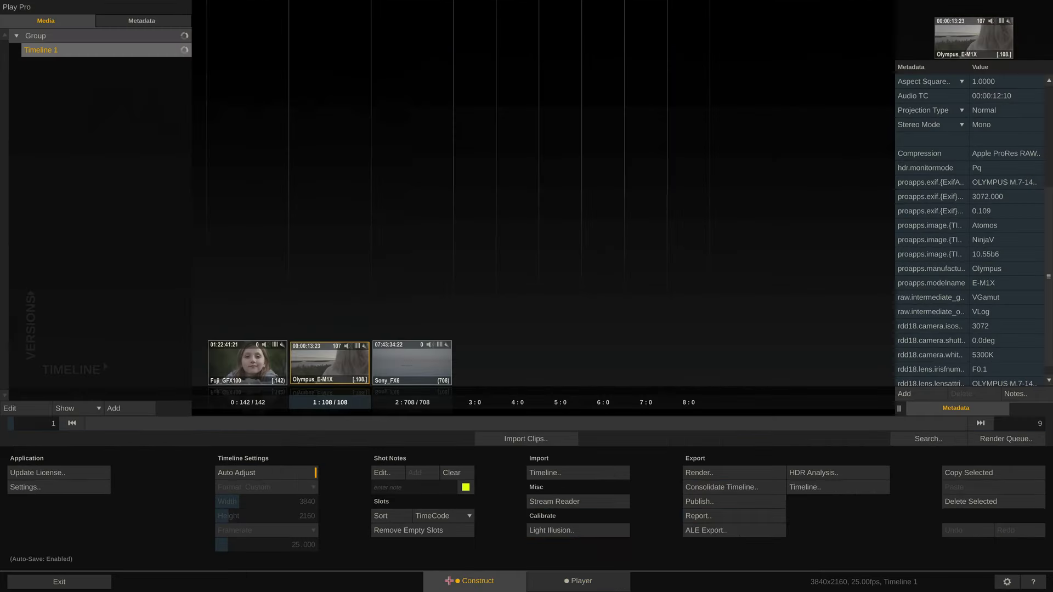
left_click(473, 379)
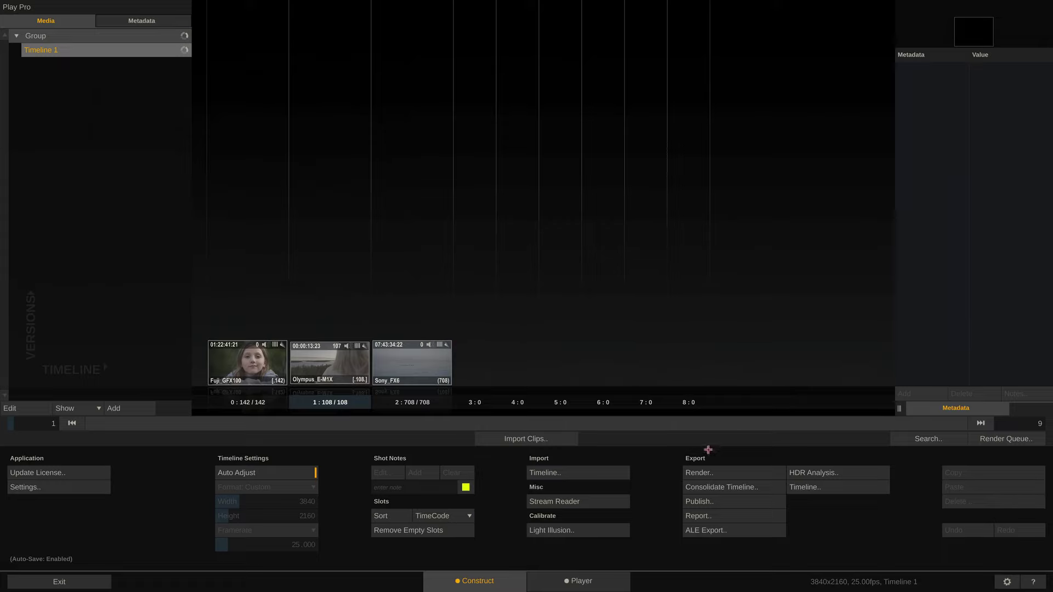
left_click(704, 470)
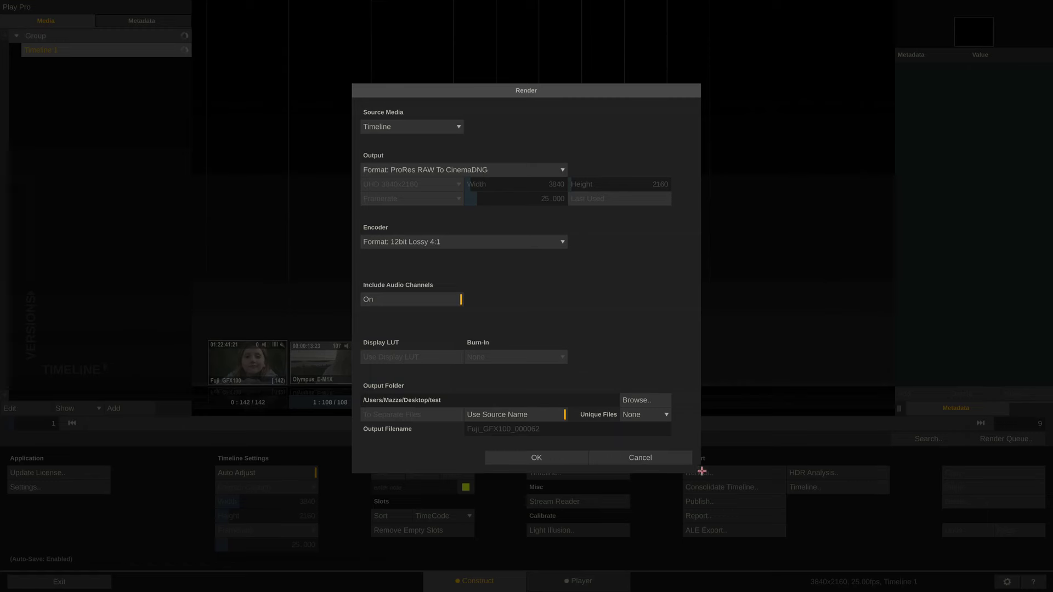
left_click(483, 169)
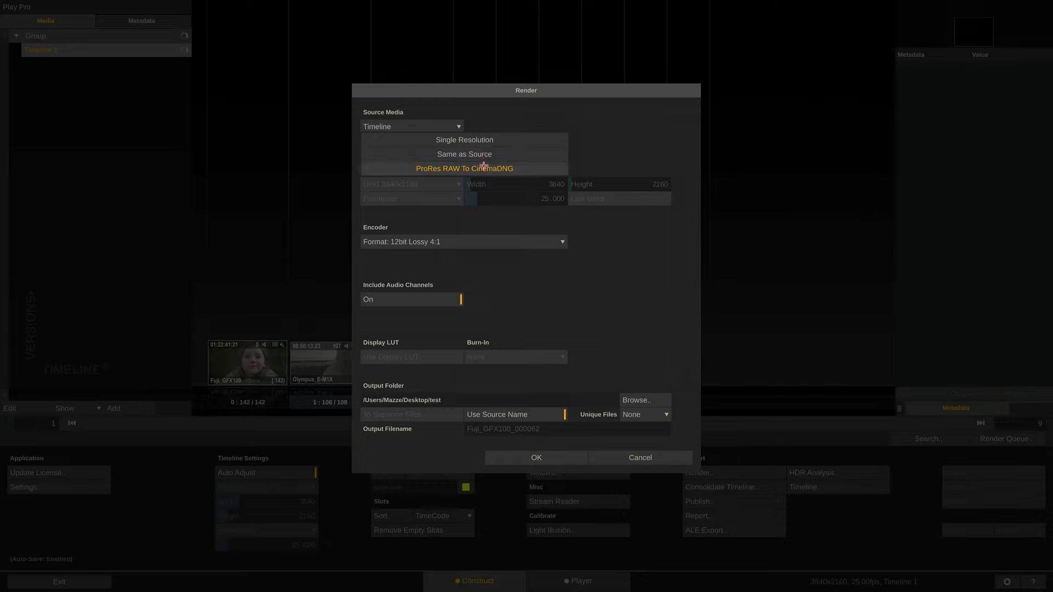
left_click(483, 168)
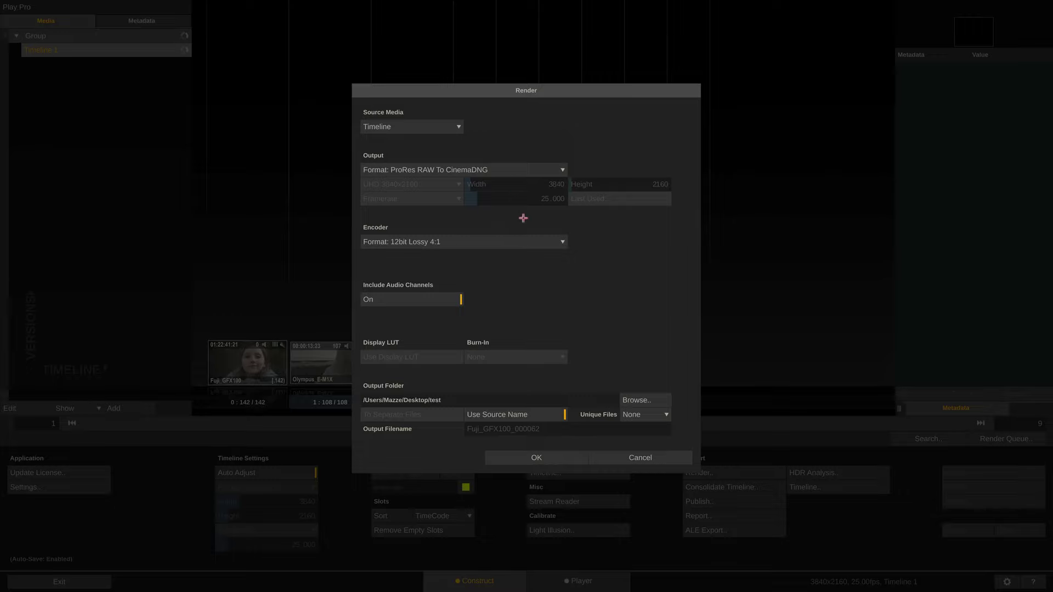
left_click(547, 242)
Include audio channels and set the output folder to Desktop/CinemaDNG.
left_click(413, 299)
left_click(645, 398)
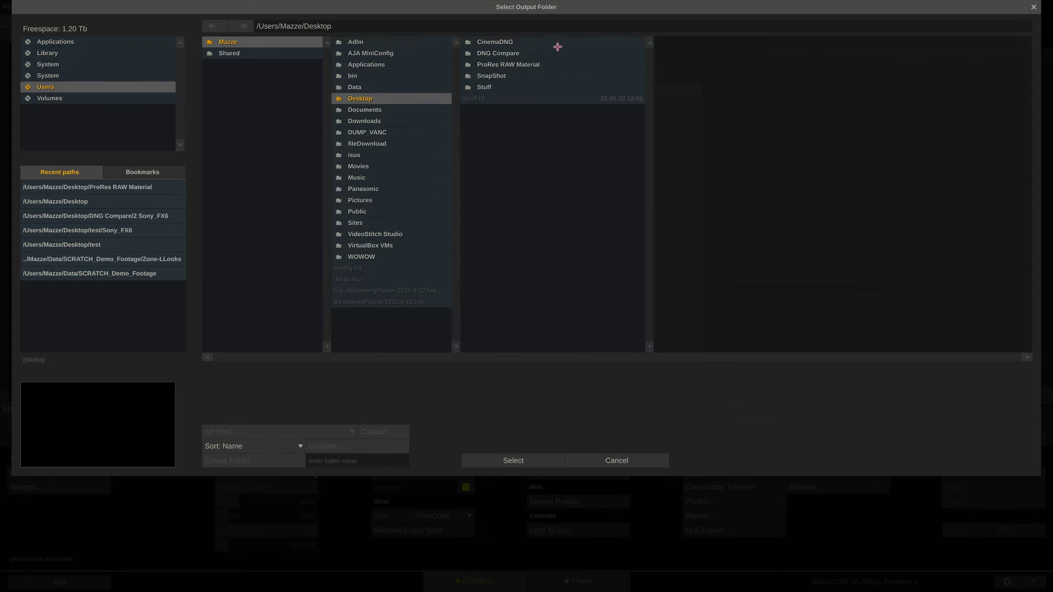
left_click(557, 44)
left_click(499, 460)
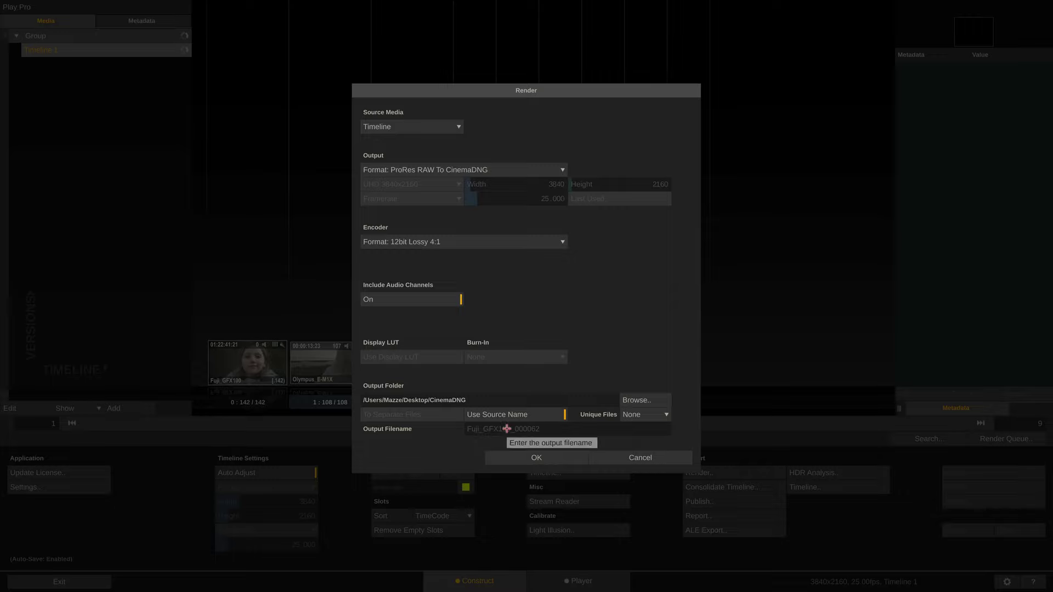
Try the Unique Files Prefix and Postfix naming options for the output files.
left_click(629, 417)
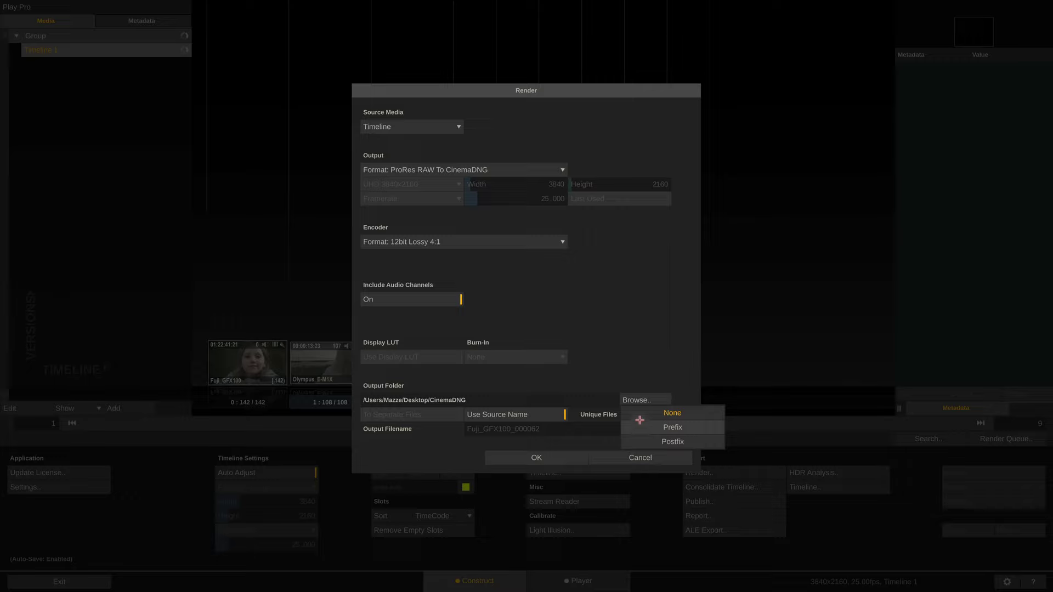
left_click(642, 427)
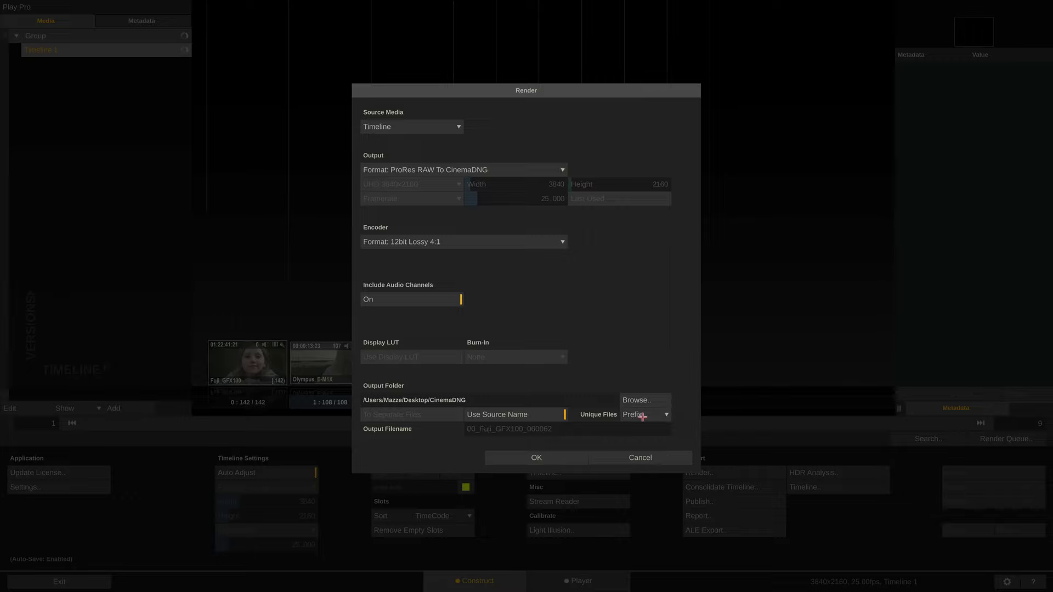
left_click(643, 418)
left_click(644, 427)
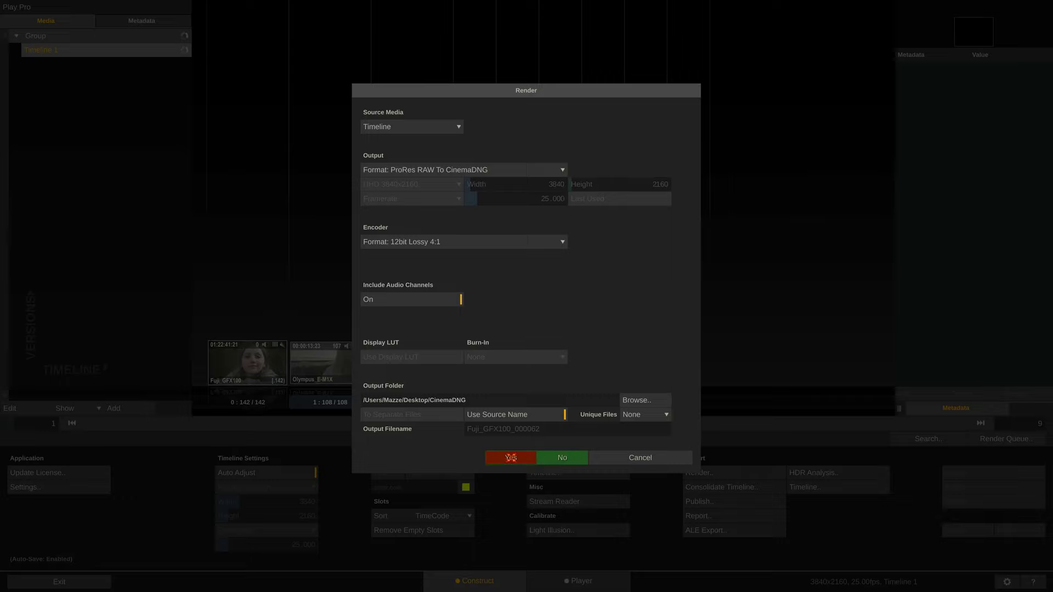
left_click(510, 457)
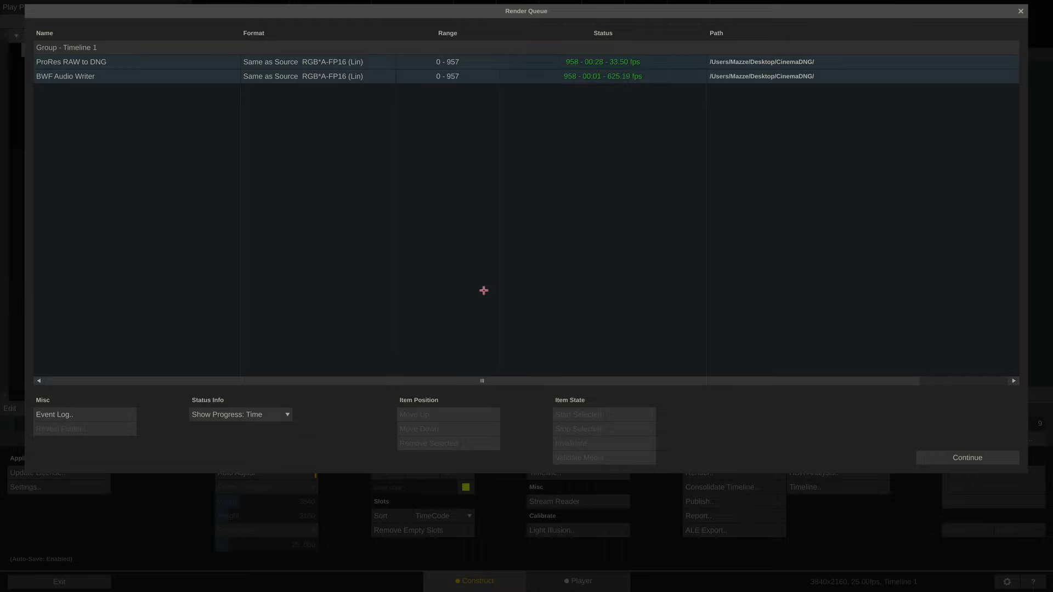
Render all 958 frames to DNG and WAV, check the Fuji_GFX100 output, then move to Resolve.
key("super+Tab")
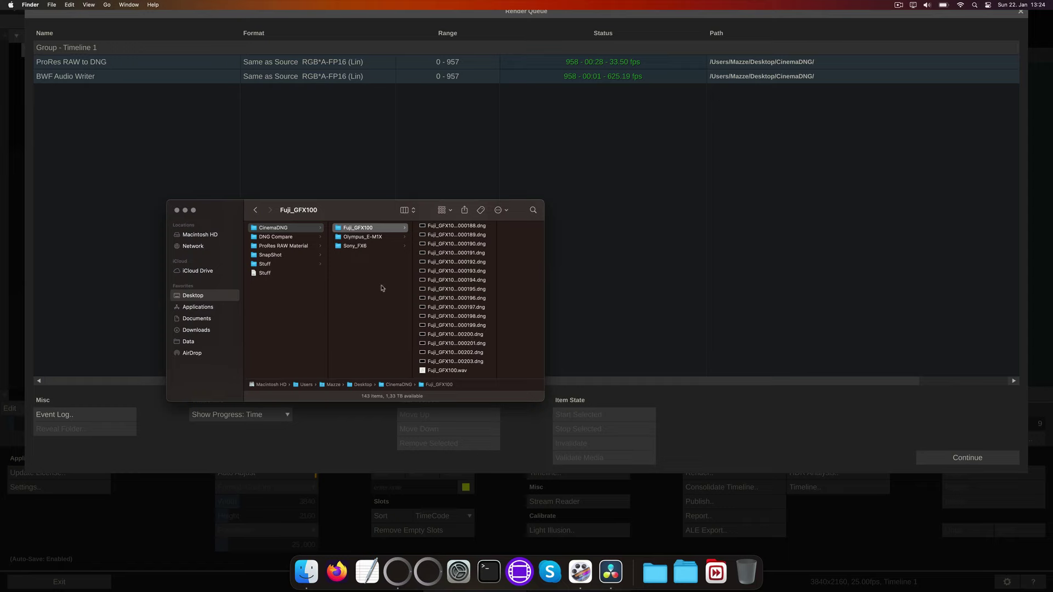
key("super+Tab")
key("super+Tab")
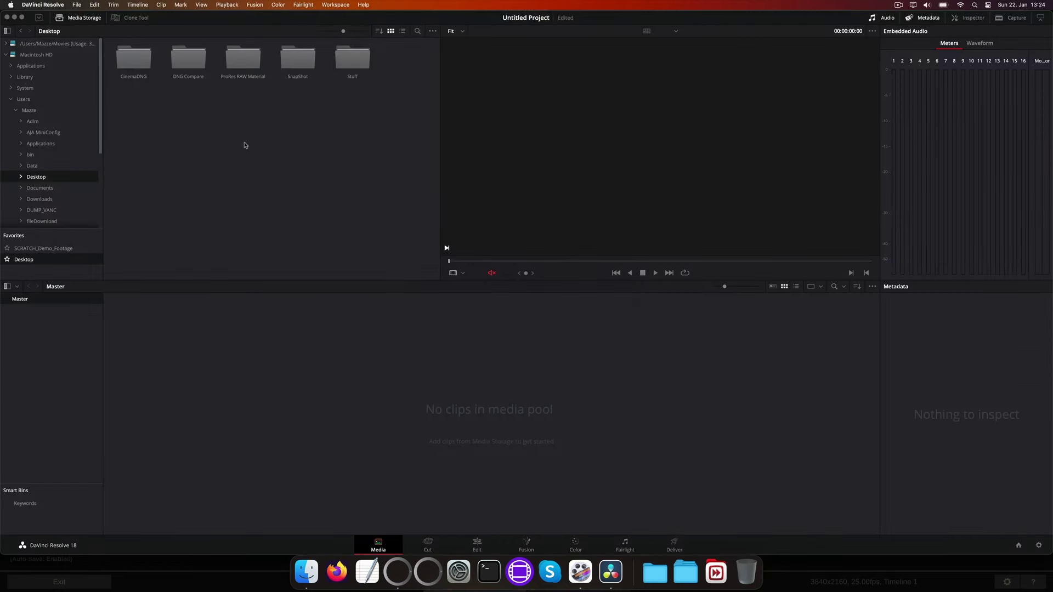
Import the CinemaDNG folder's three clips and create Timeline 1 from them.
left_click_drag(133, 62, 185, 393)
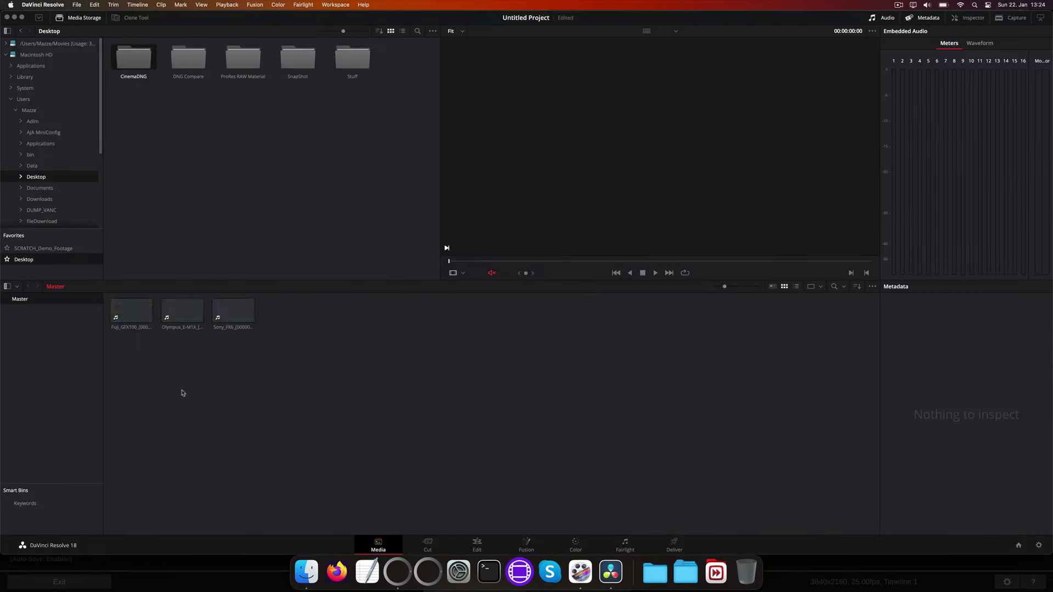
key("super+a")
right_click(129, 310)
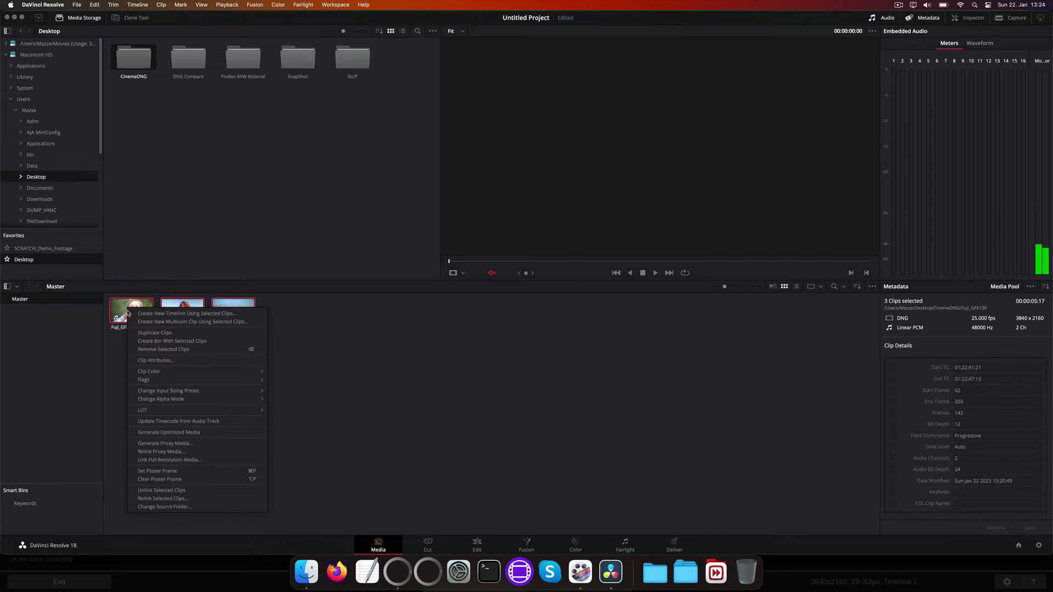
left_click(165, 313)
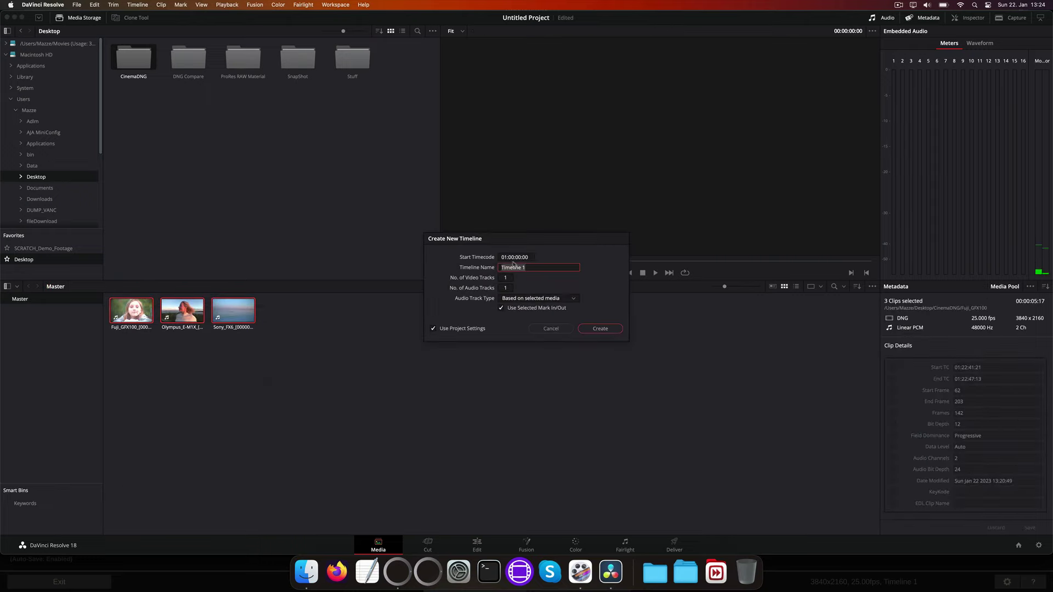
left_click(600, 328)
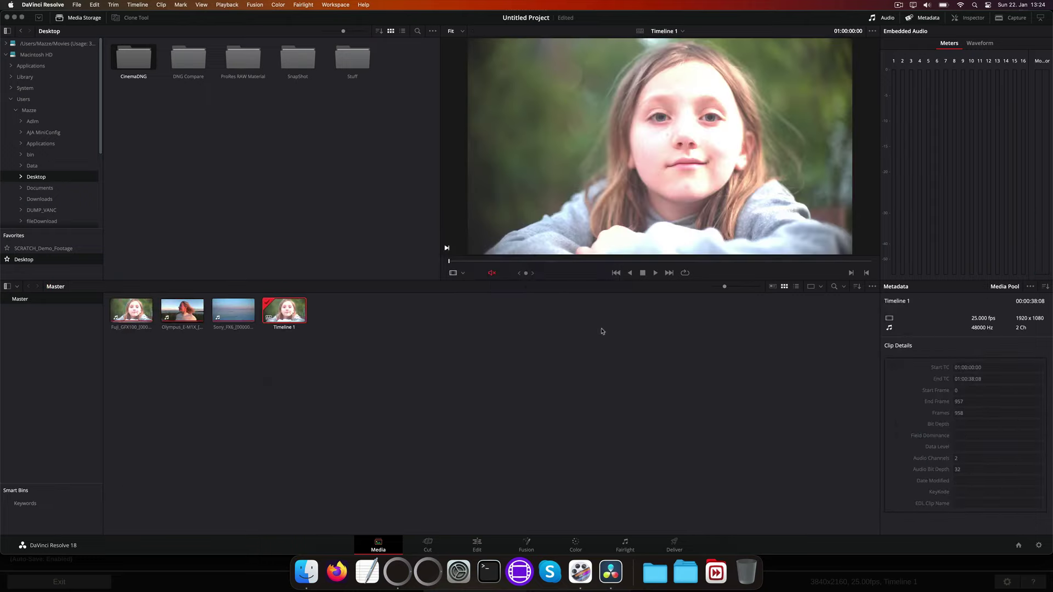
Set the Project Settings Camera RAW profile to CinemaDNG.
left_click(1039, 545)
left_click(372, 163)
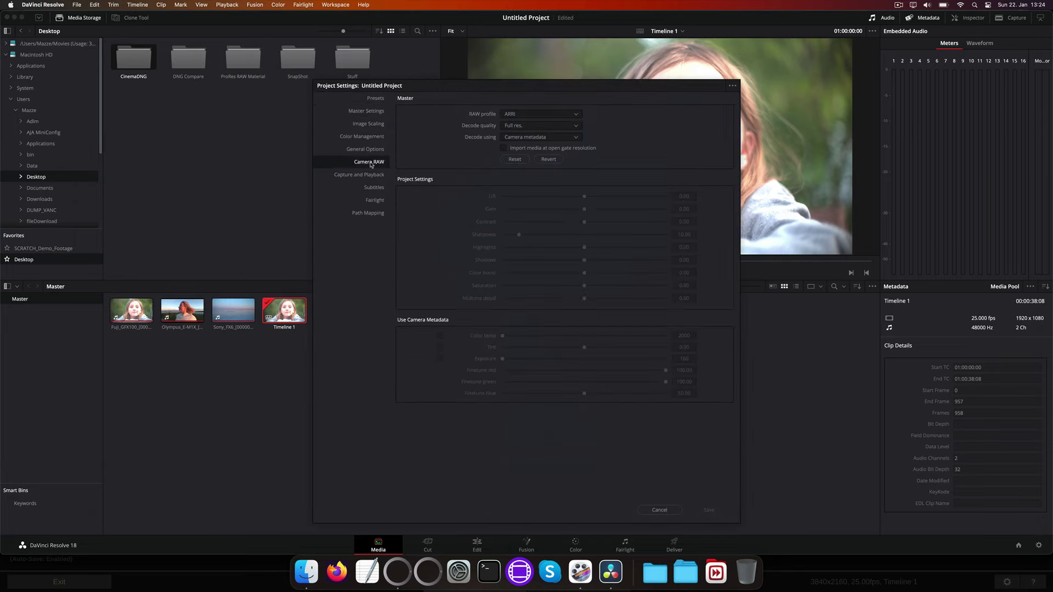
left_click(530, 113)
left_click(519, 152)
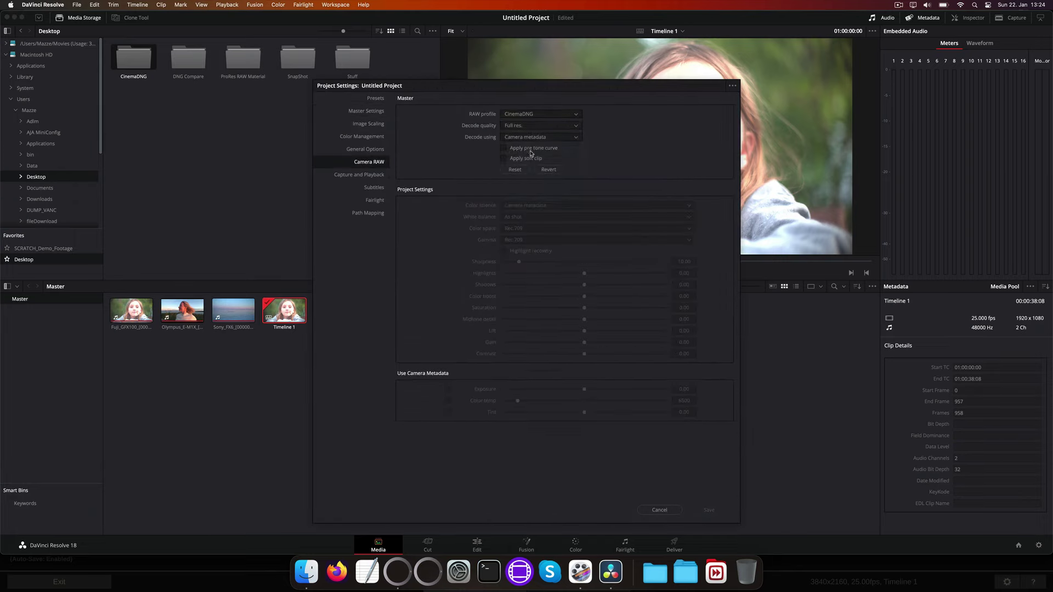
On the Color page, set the Olympus_E-M1X clip to decode using its own Clip settings.
left_click(660, 510)
left_click(575, 546)
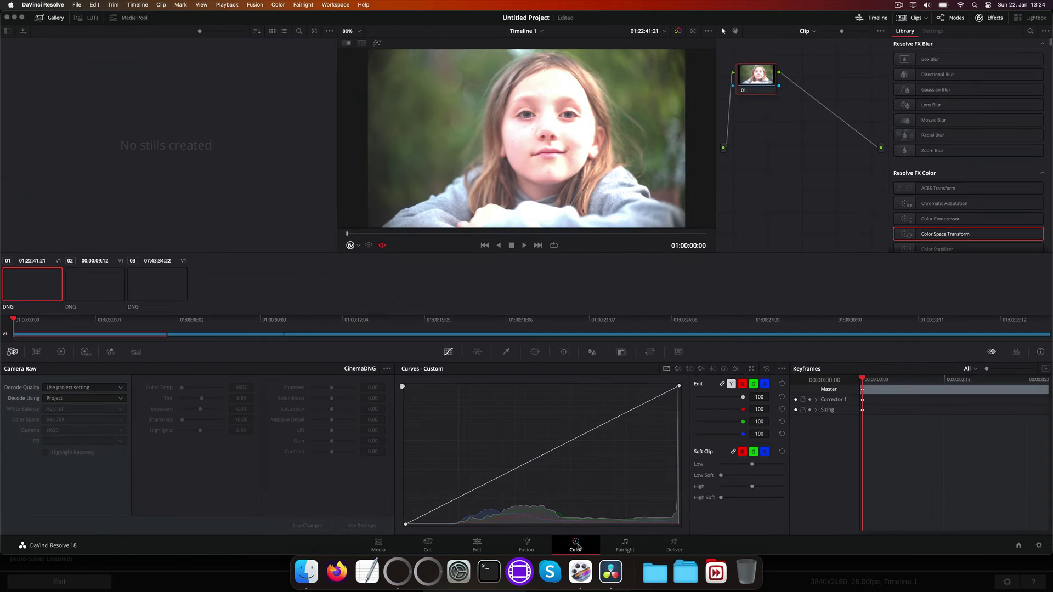
left_click(101, 293)
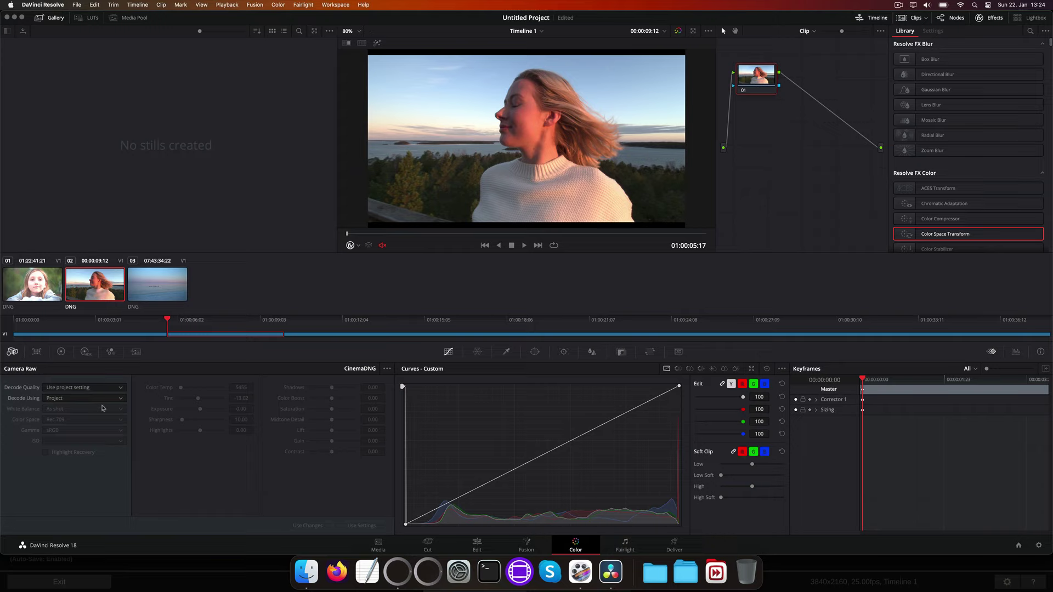
left_click(103, 399)
left_click(81, 435)
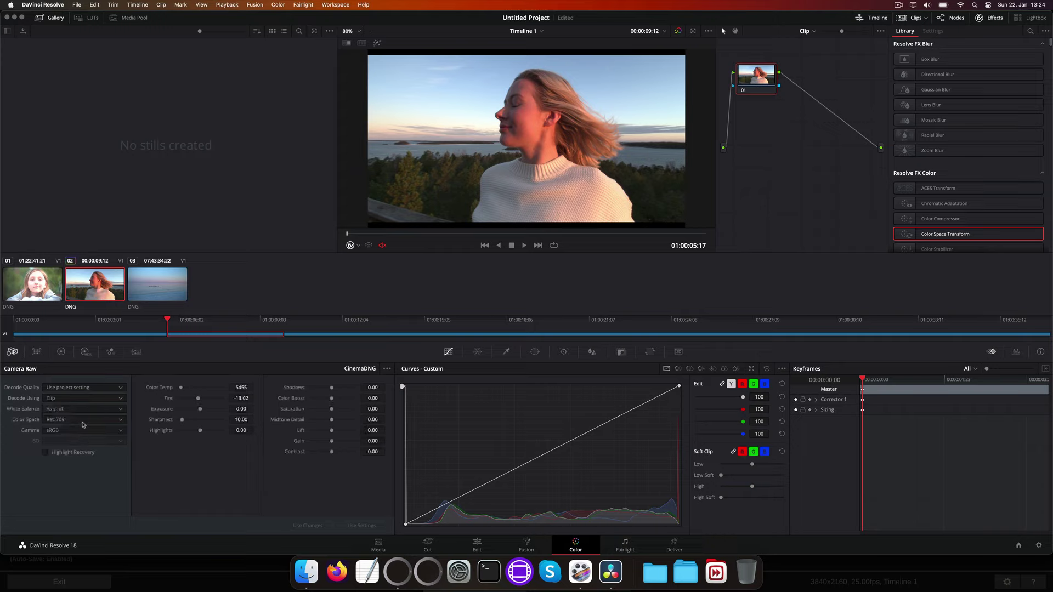
Change the clip's raw colour space and gamma, then check its timecode in the Info panel.
left_click(82, 421)
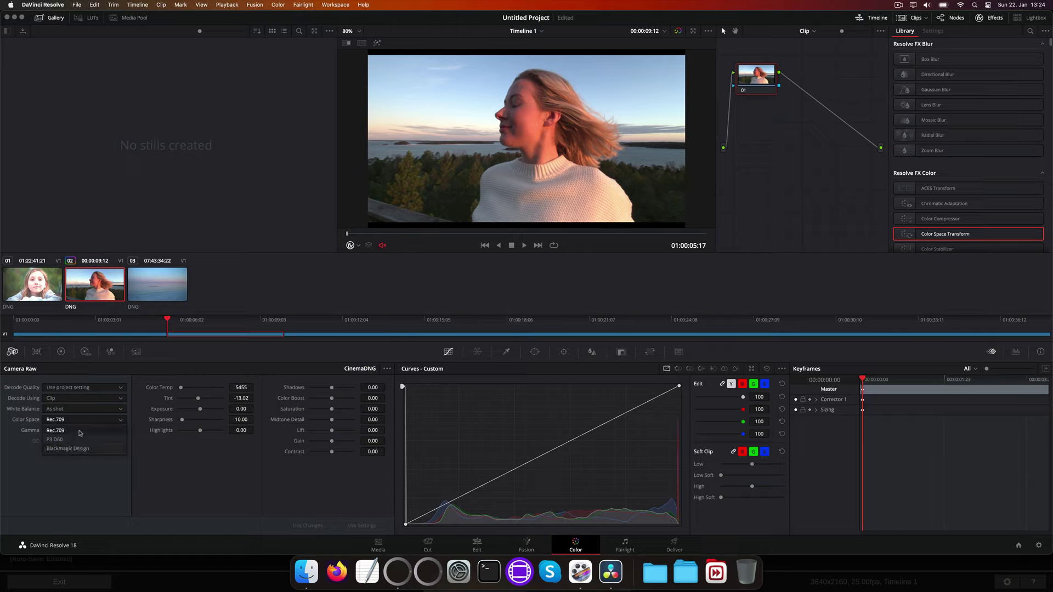
left_click(80, 448)
left_click(88, 432)
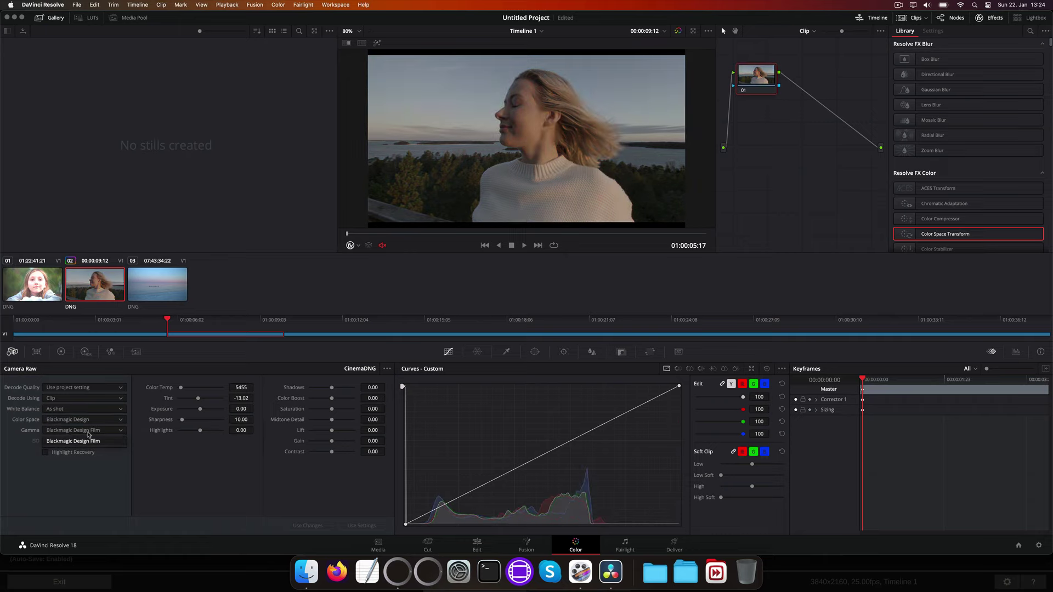
left_click(85, 442)
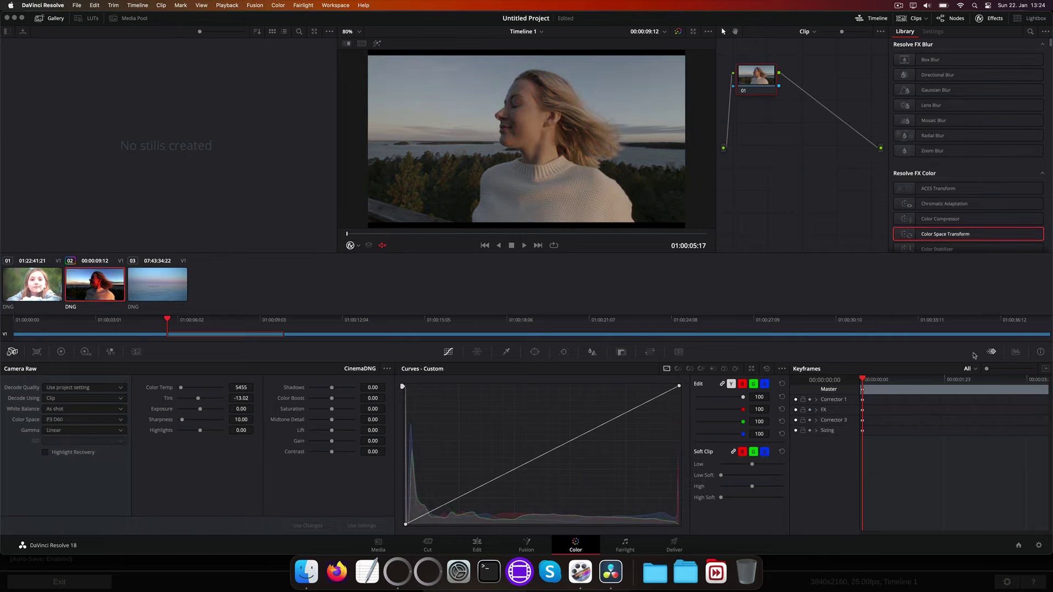
left_click(1041, 351)
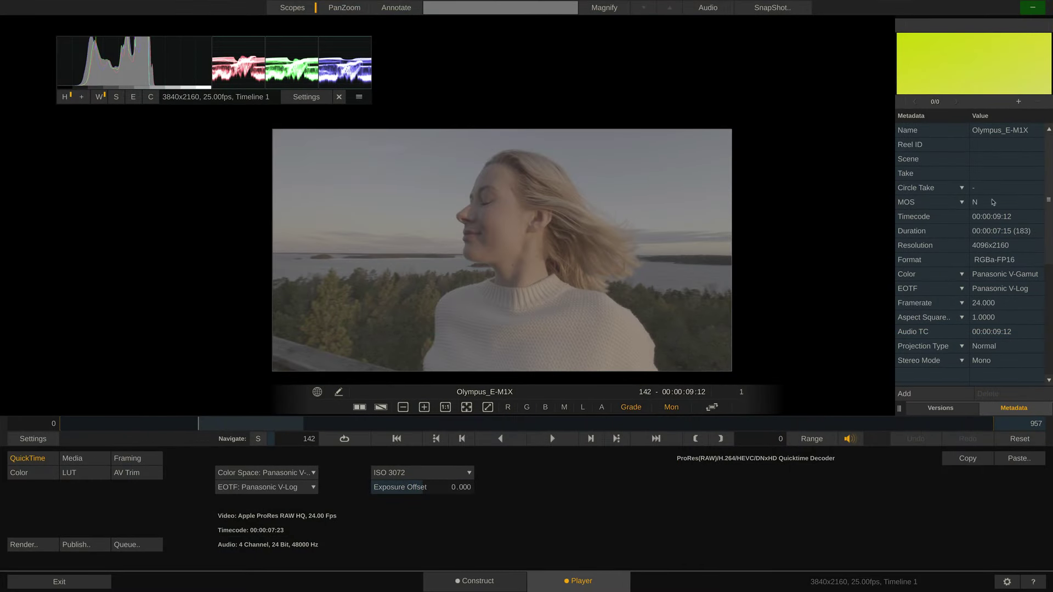
left_click(1007, 217)
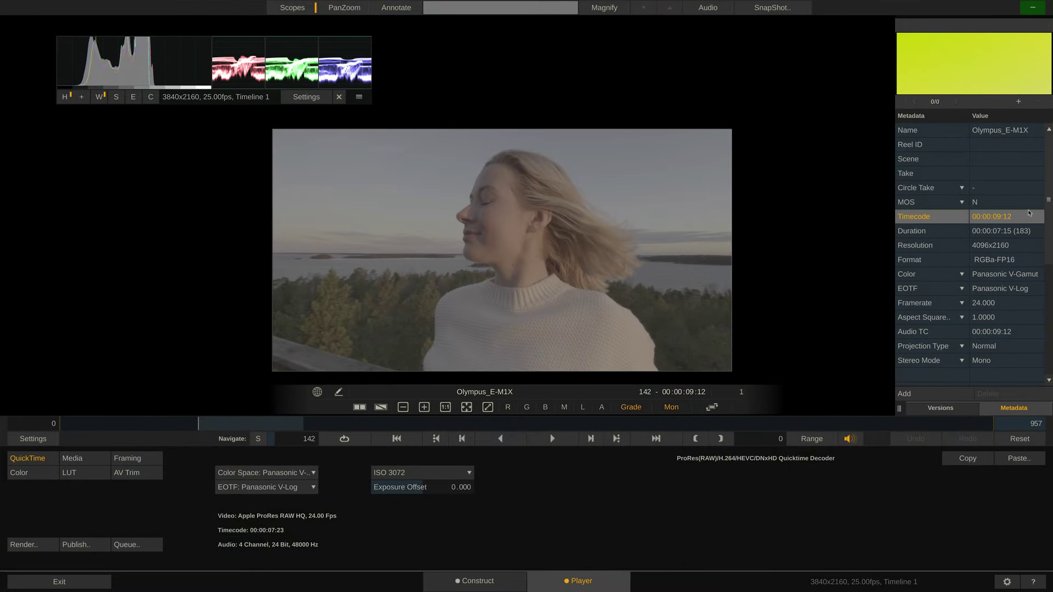